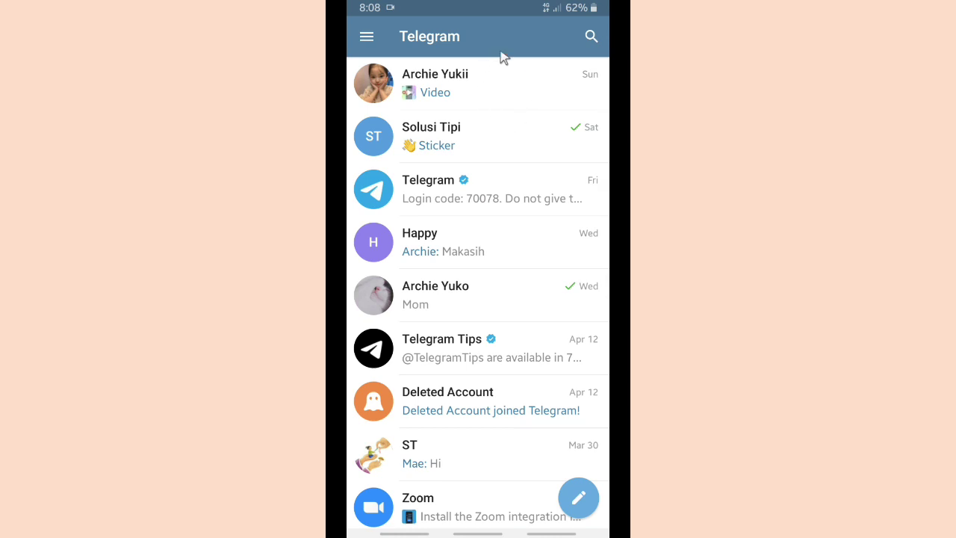
# - Search for the Telegram Usernames channel and copy its example t.me/username link
pyautogui.click(591, 35)
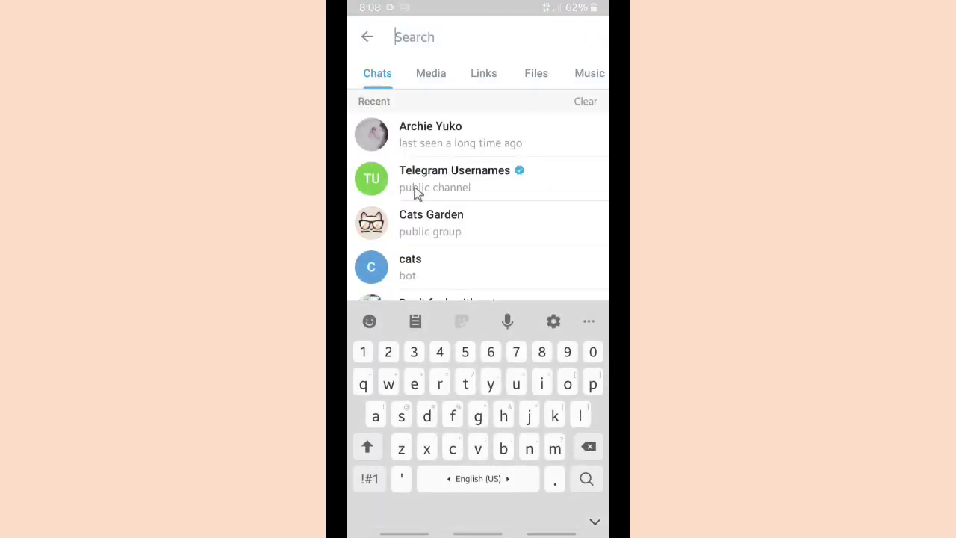
pyautogui.click(457, 186)
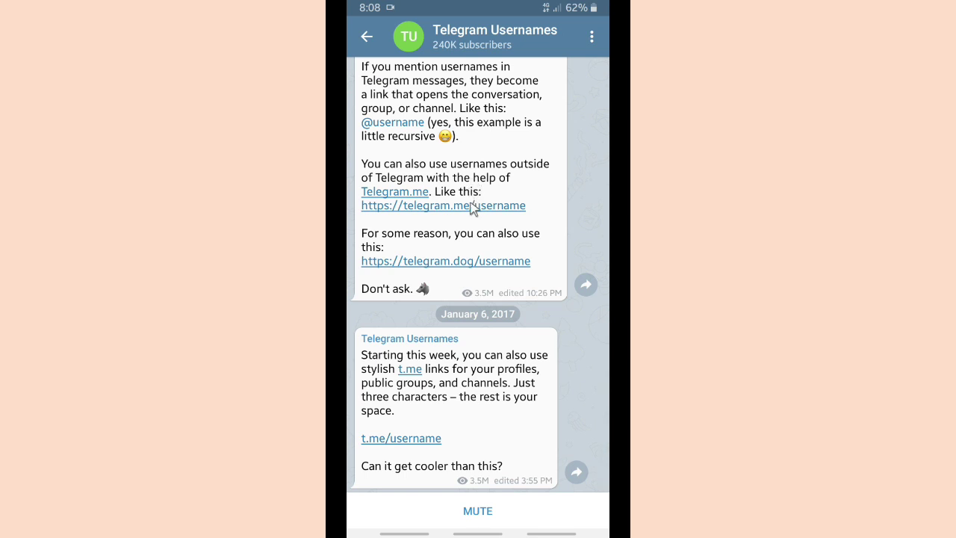
pyautogui.scroll(5, 427, 187)
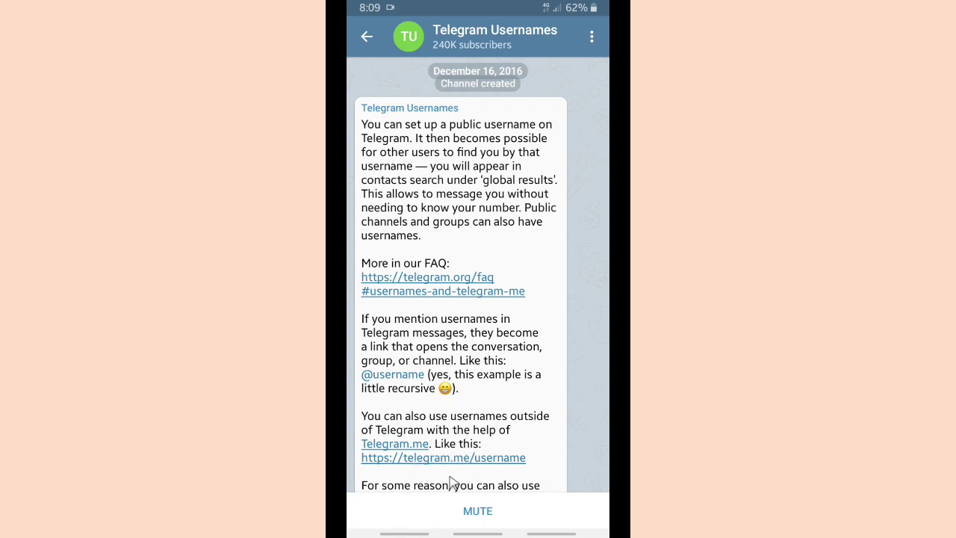
pyautogui.scroll(-3, 457, 448)
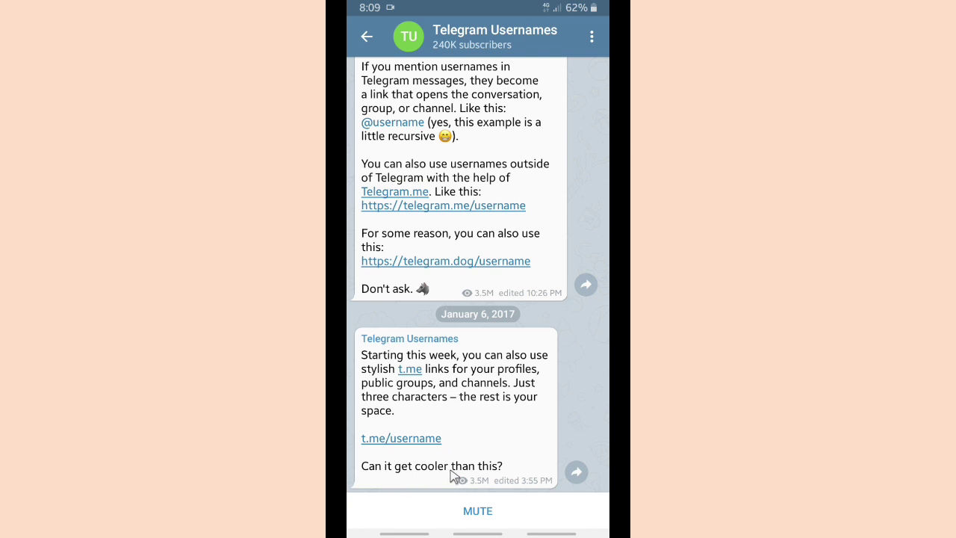
pyautogui.click(401, 440)
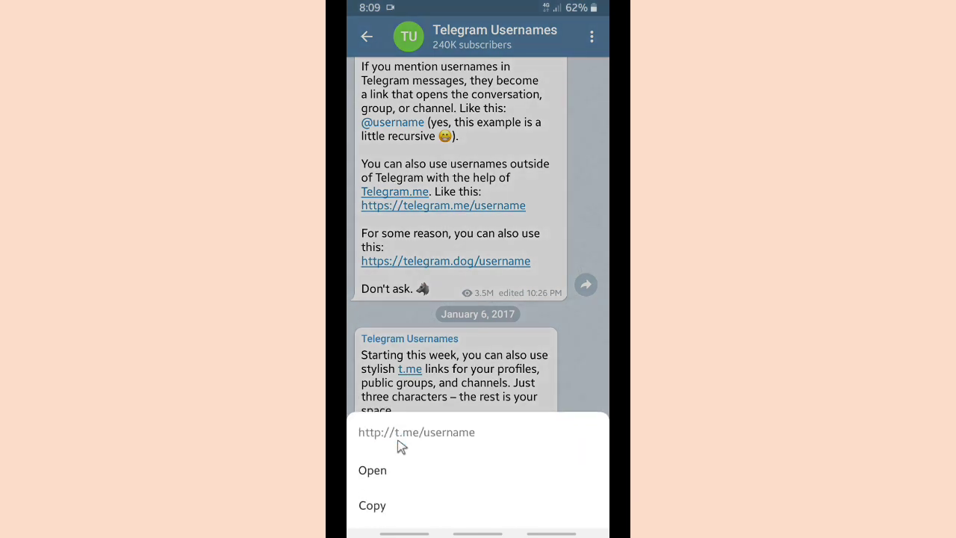
pyautogui.click(387, 514)
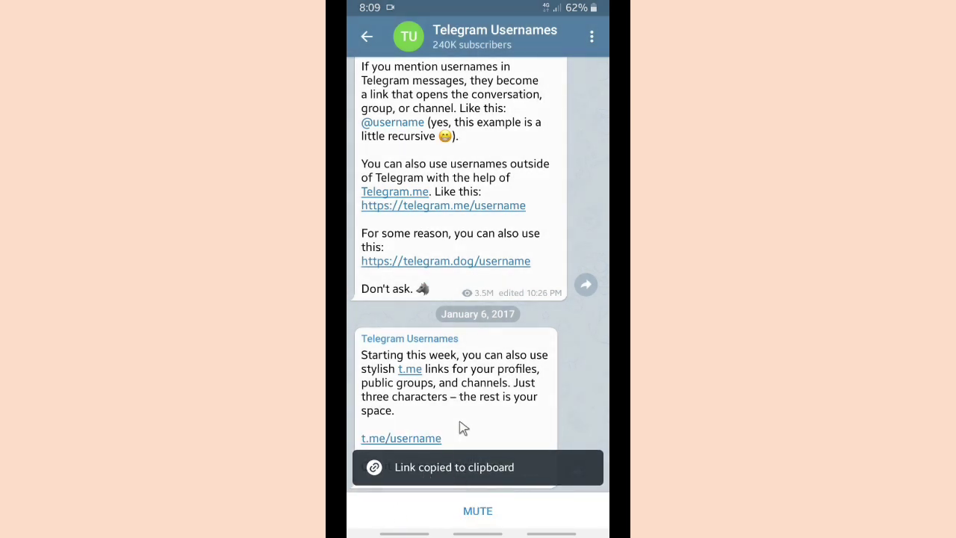
pyautogui.click(368, 38)
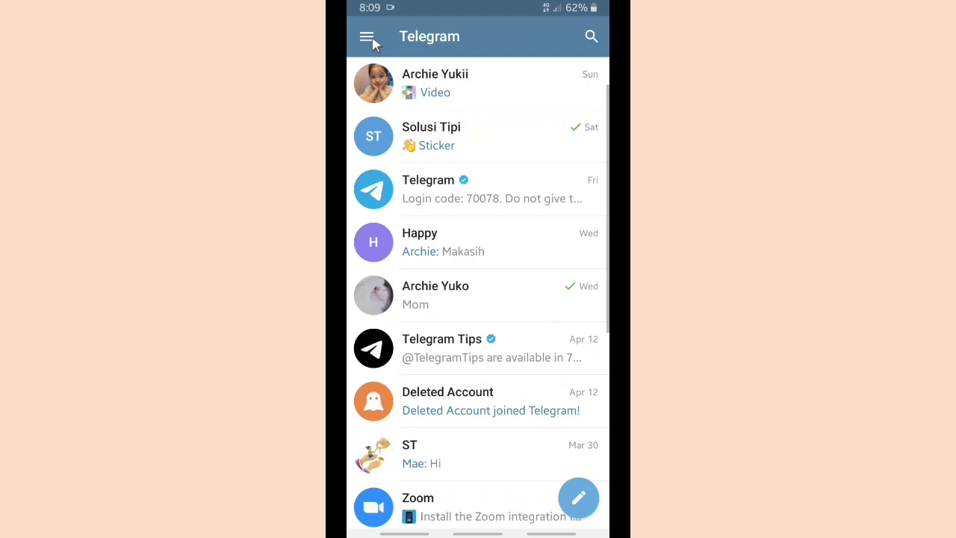
pyautogui.rightClick(469, 254)
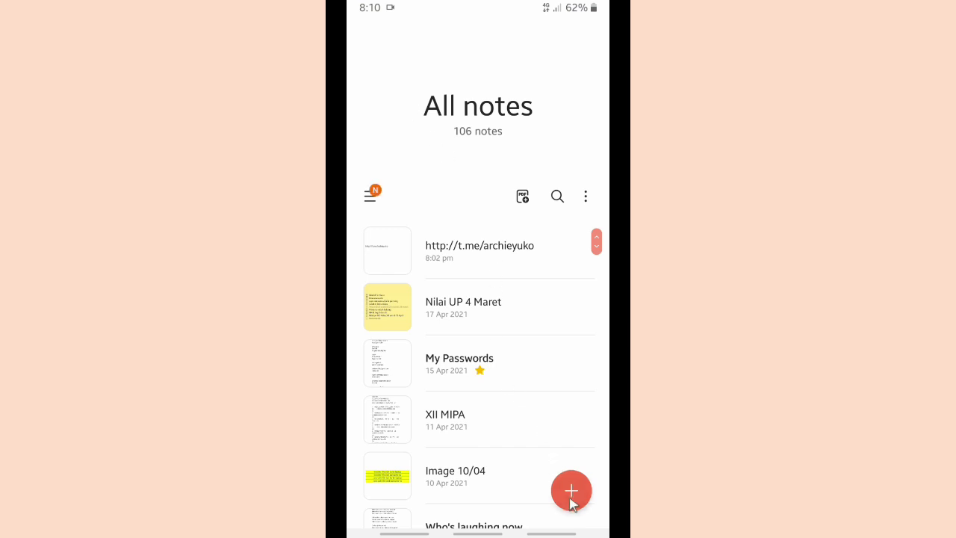
pyautogui.click(570, 499)
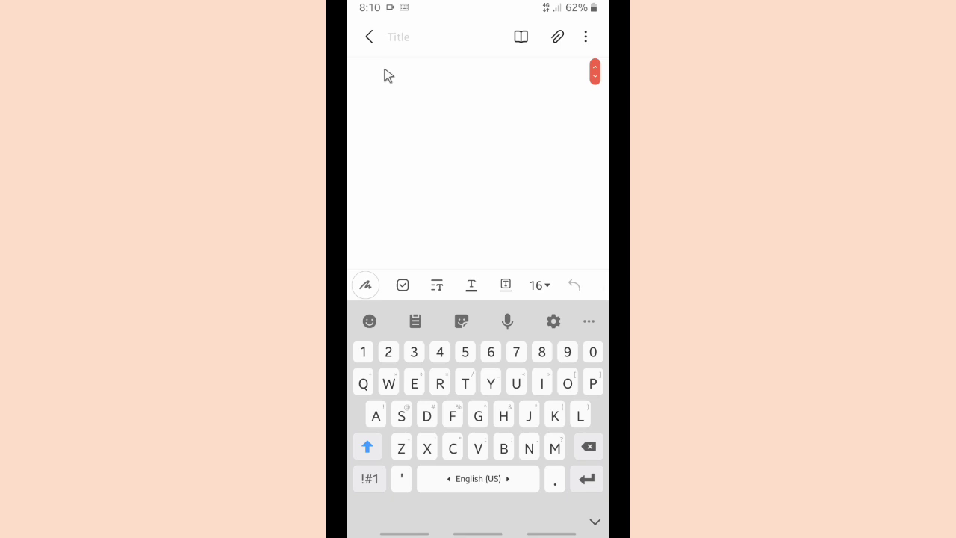
pyautogui.click(376, 69)
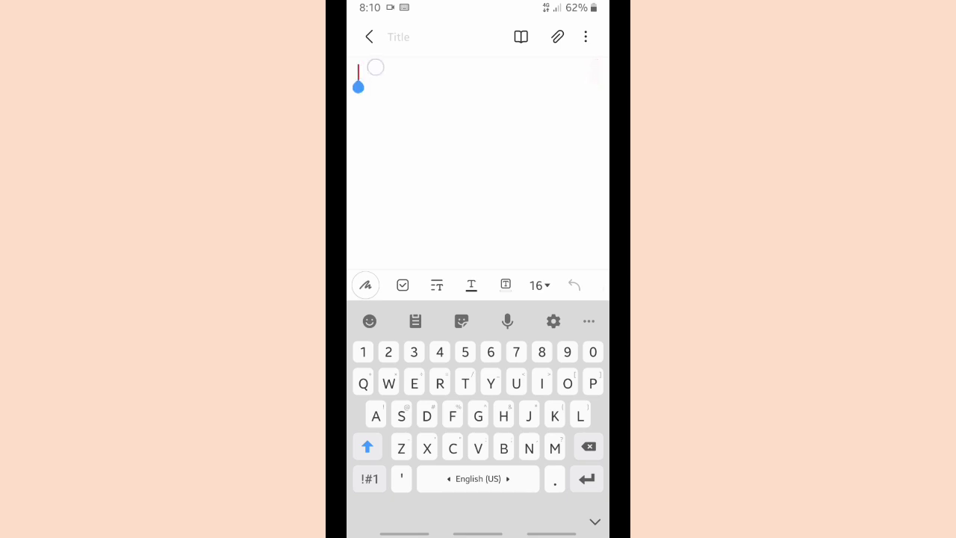
pyautogui.click(383, 47)
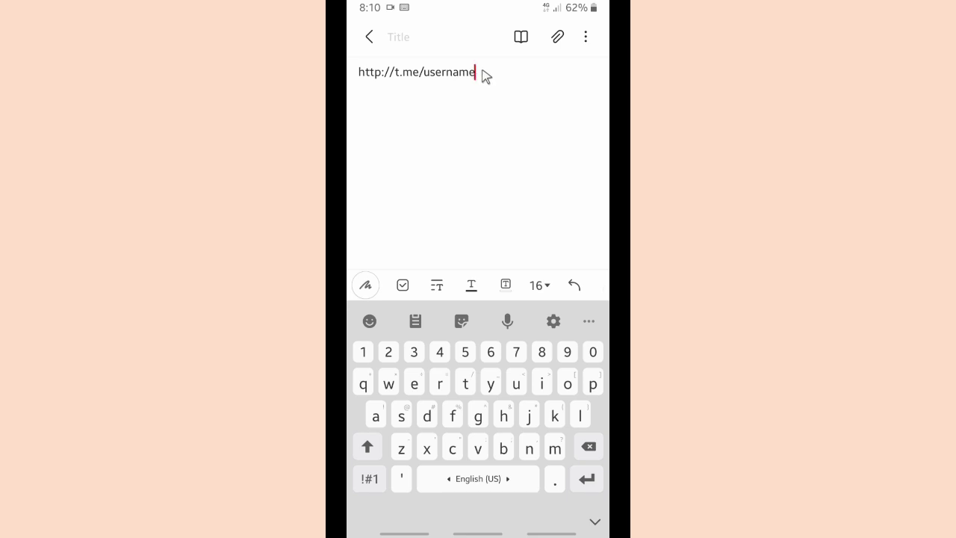
# - Select the word 'username' at the end of the link, then switch to the Telegram chat
pyautogui.moveTo(480, 73); pyautogui.dragTo(423, 73)
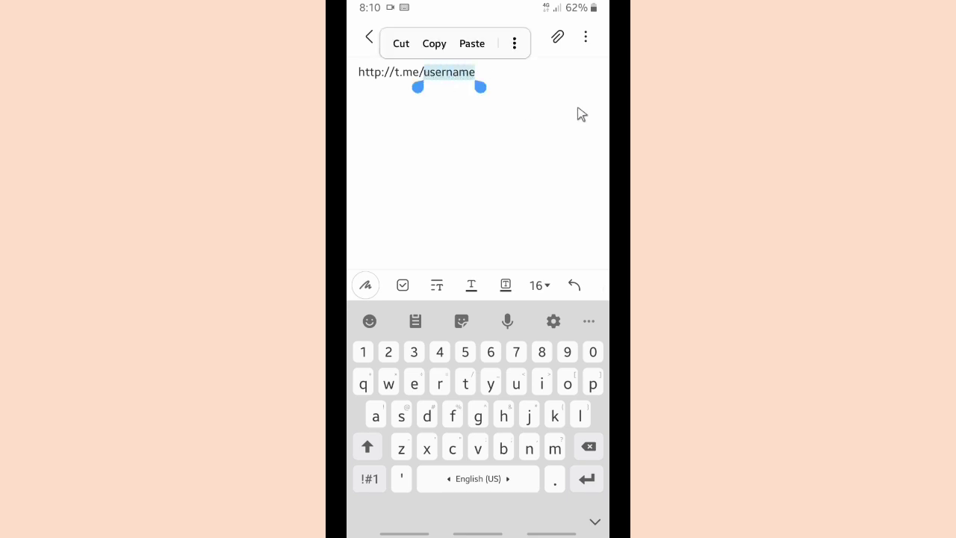
pyautogui.click(554, 149)
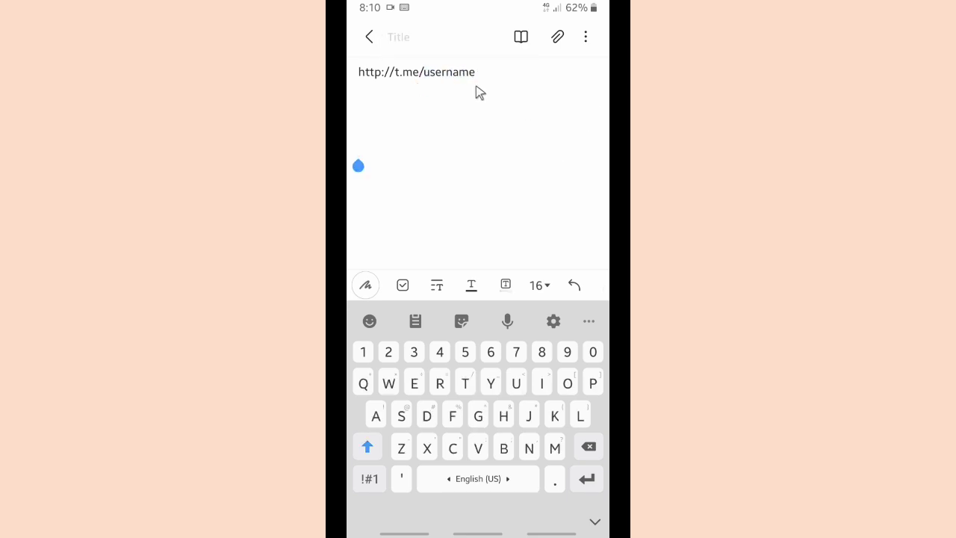
pyautogui.moveTo(480, 72); pyautogui.dragTo(425, 74)
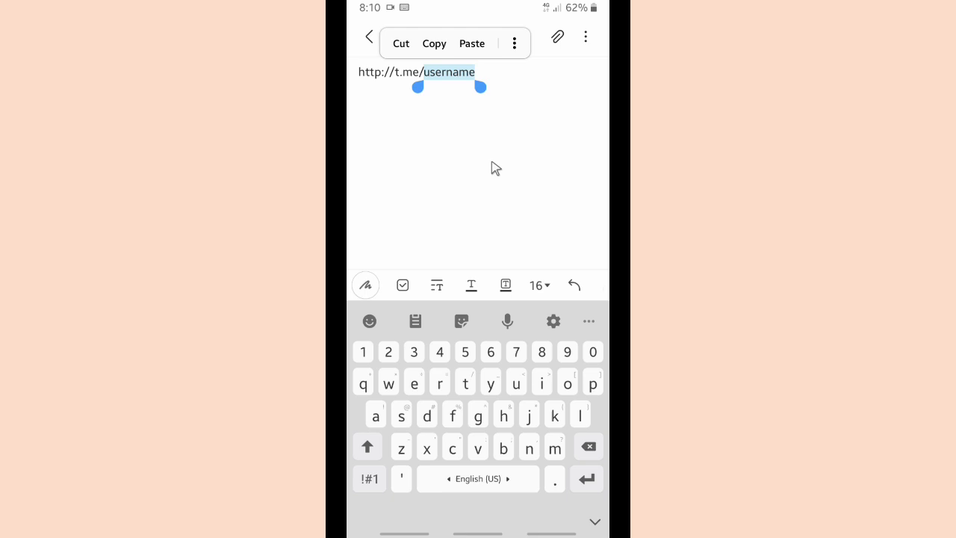
pyautogui.click(404, 533)
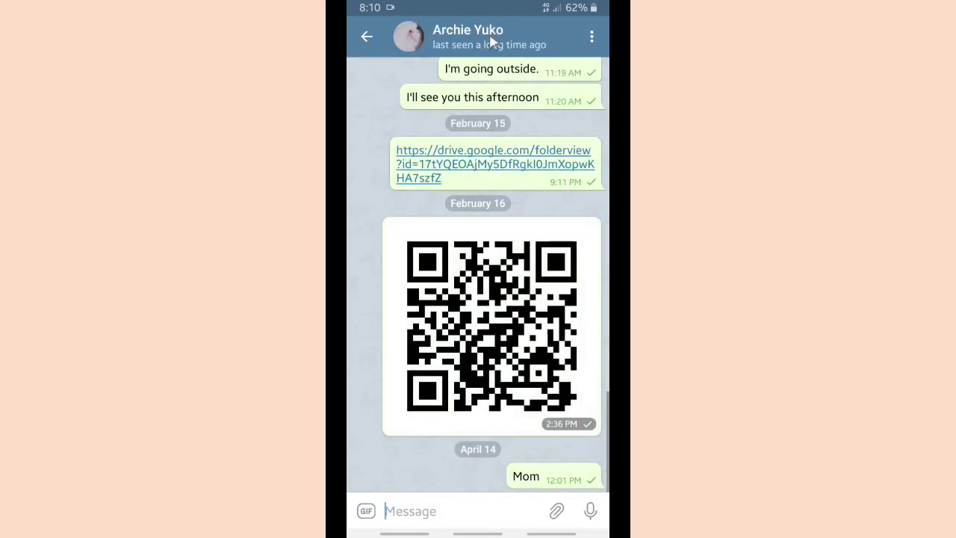
# - Copy the username from the contact's Telegram profile and switch back to Samsung Notes
pyautogui.click(487, 35)
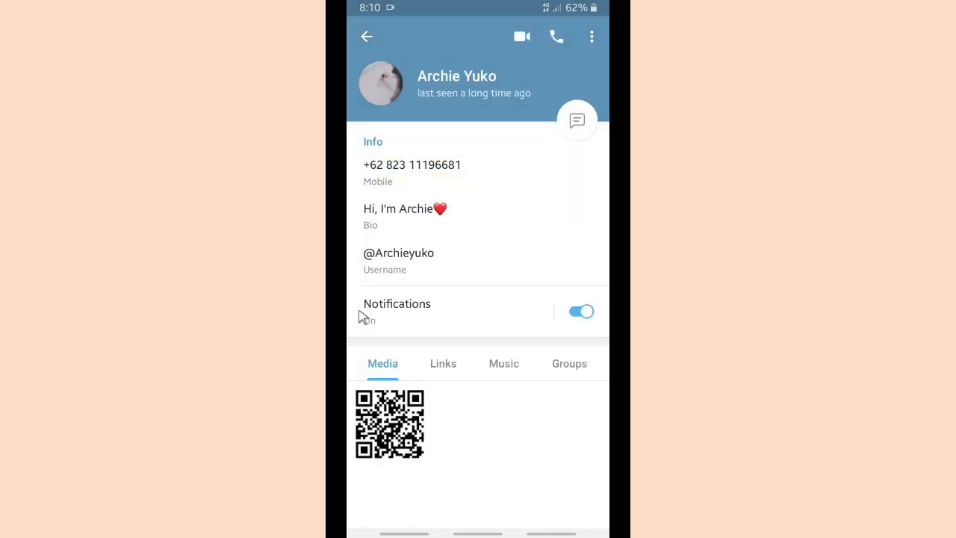
pyautogui.click(425, 260)
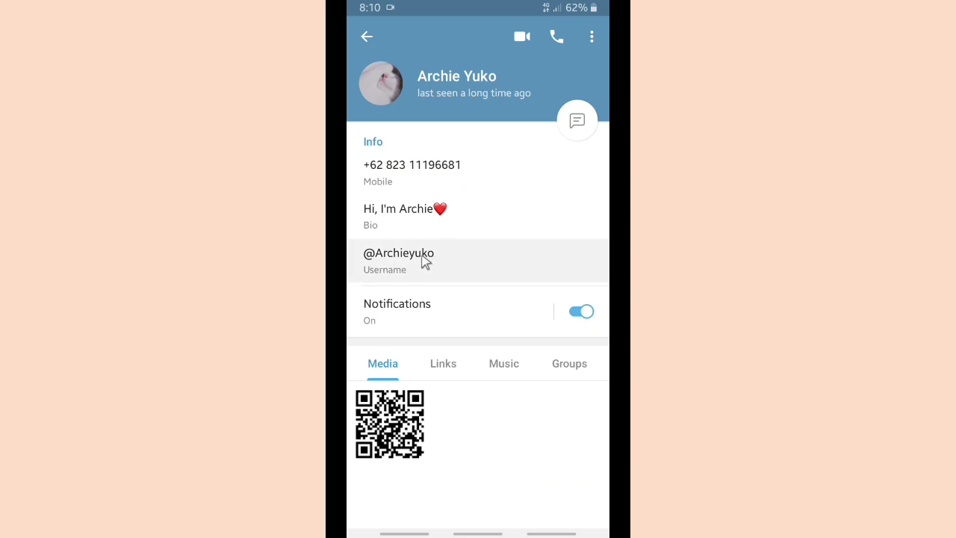
pyautogui.click(441, 264)
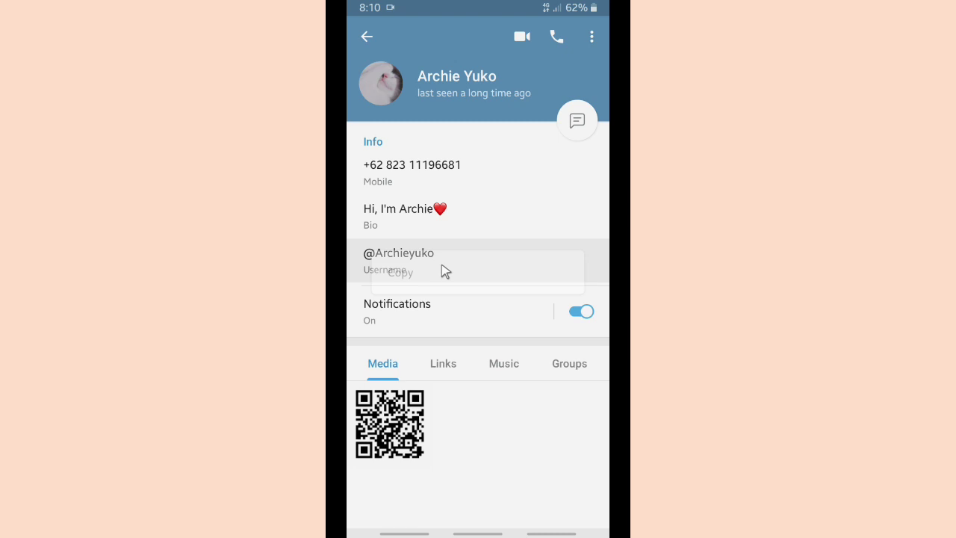
pyautogui.click(392, 274)
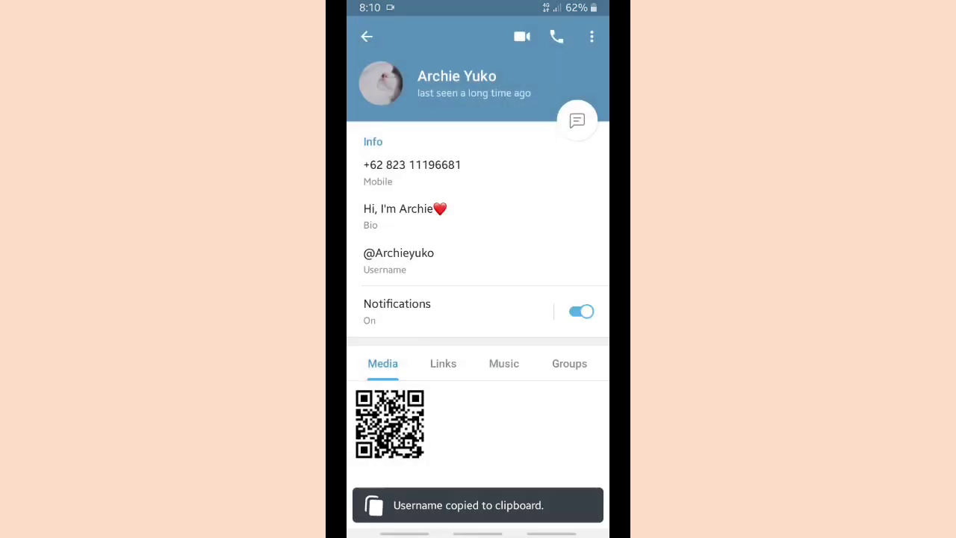
pyautogui.click(405, 533)
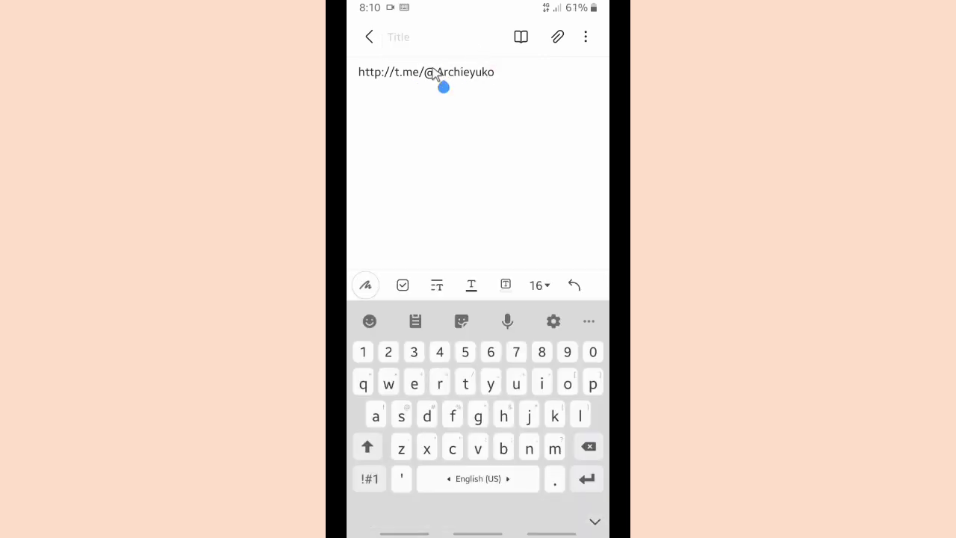
# - Delete the @ sign from the pasted link, then test it, choosing to always open t.me links in Telegram
pyautogui.moveTo(444, 88); pyautogui.dragTo(436, 88)
pyautogui.press('BackSpace')
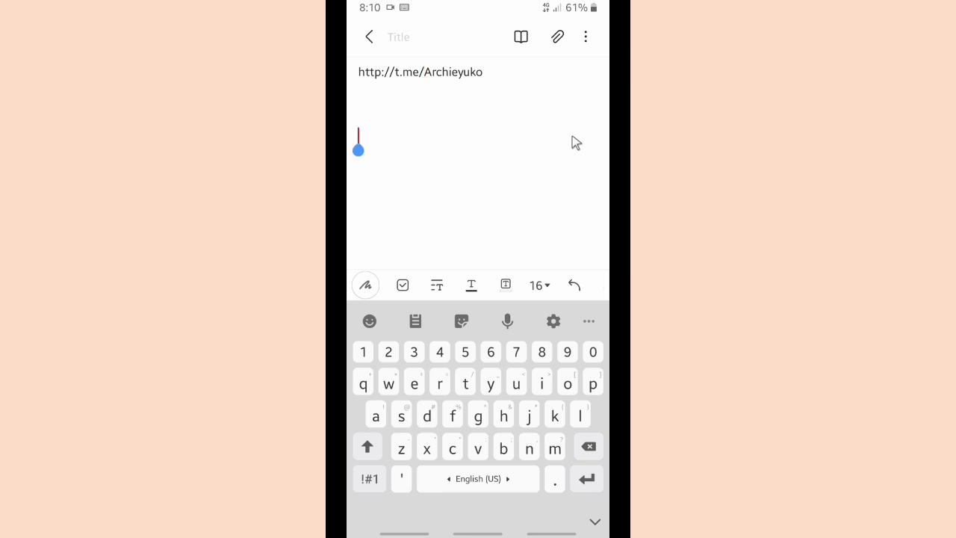
pyautogui.click(371, 36)
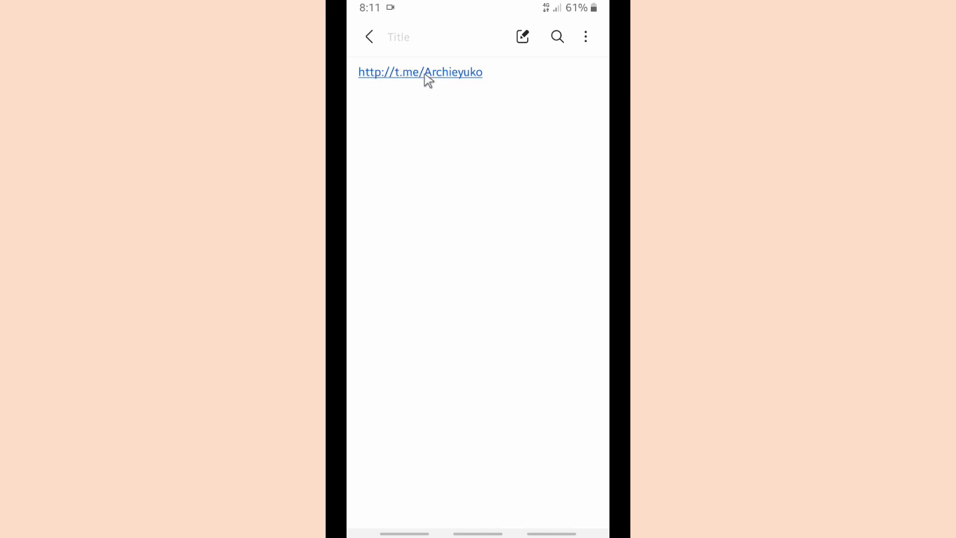
pyautogui.click(424, 72)
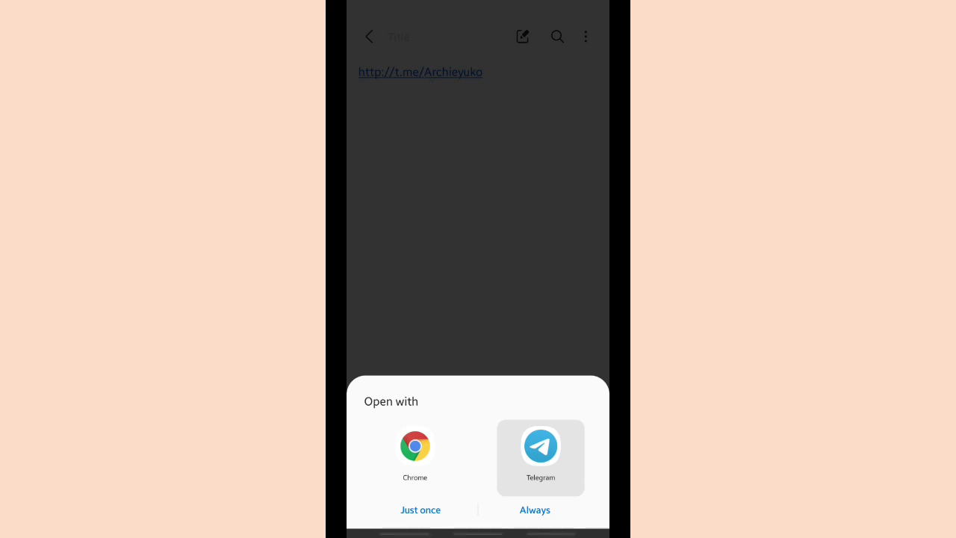
pyautogui.click(541, 512)
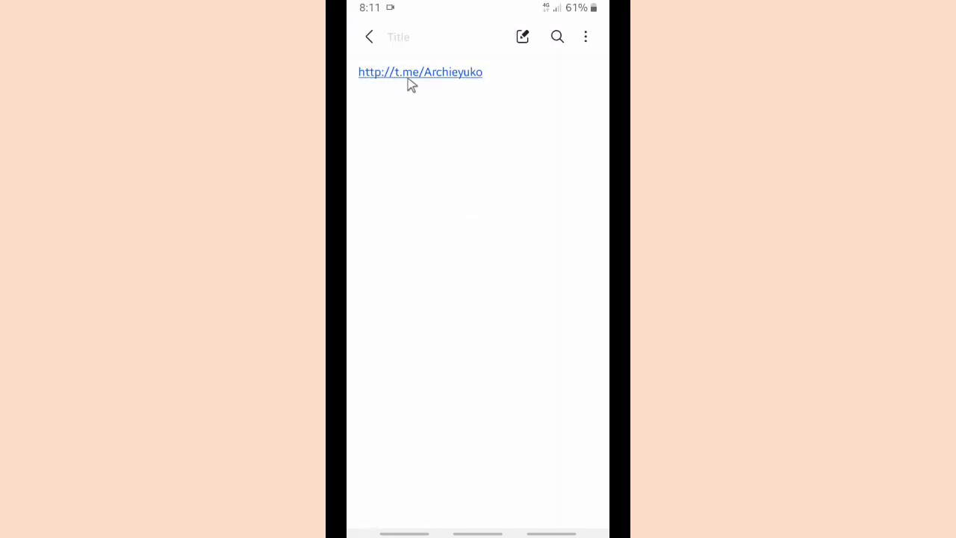
pyautogui.moveTo(415, 80); pyautogui.dragTo(466, 95)
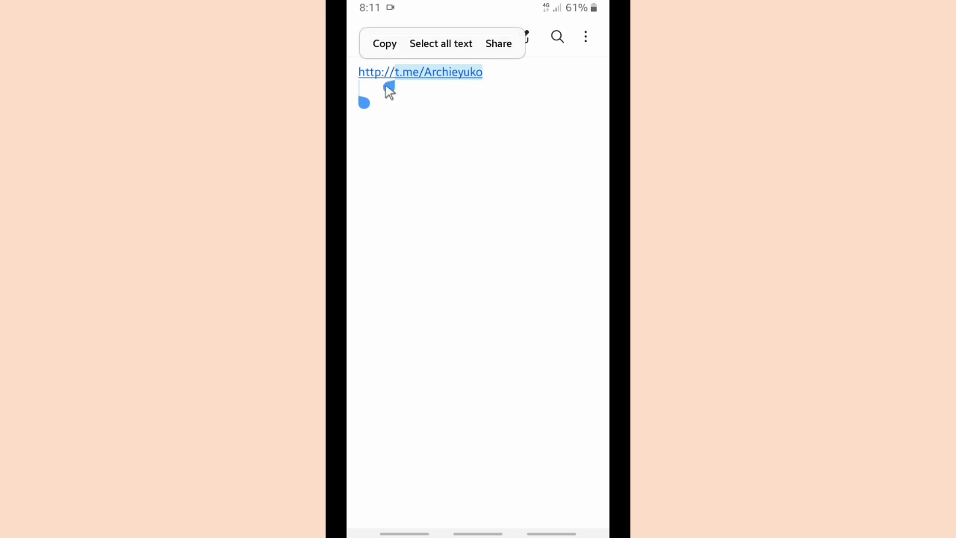
pyautogui.moveTo(359, 82); pyautogui.dragTo(362, 88)
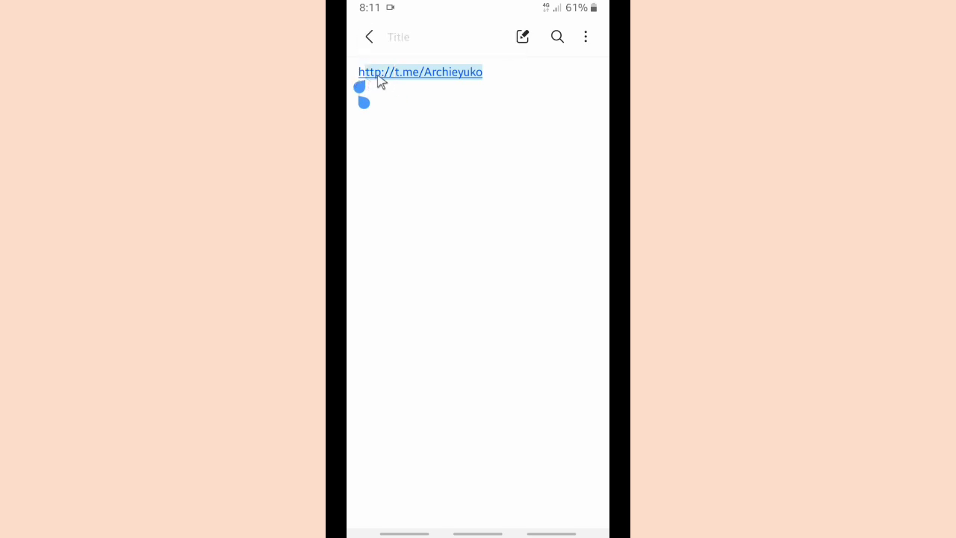
pyautogui.click(379, 82)
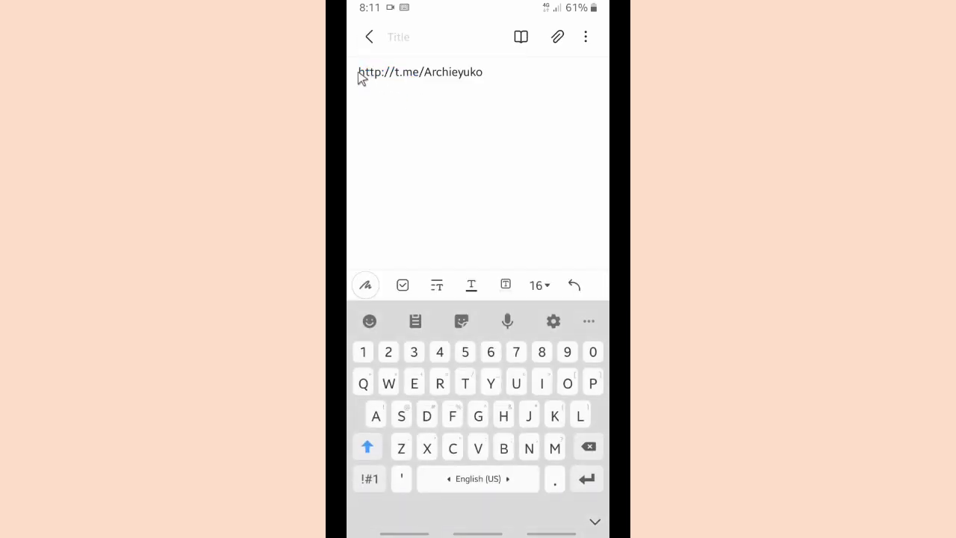
pyautogui.moveTo(361, 78); pyautogui.dragTo(481, 82)
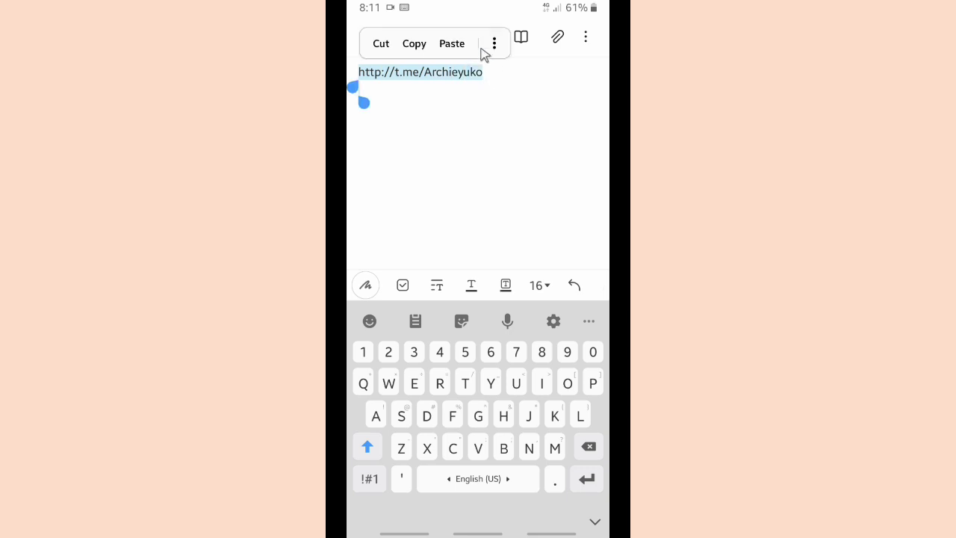
pyautogui.moveTo(366, 104); pyautogui.dragTo(492, 82)
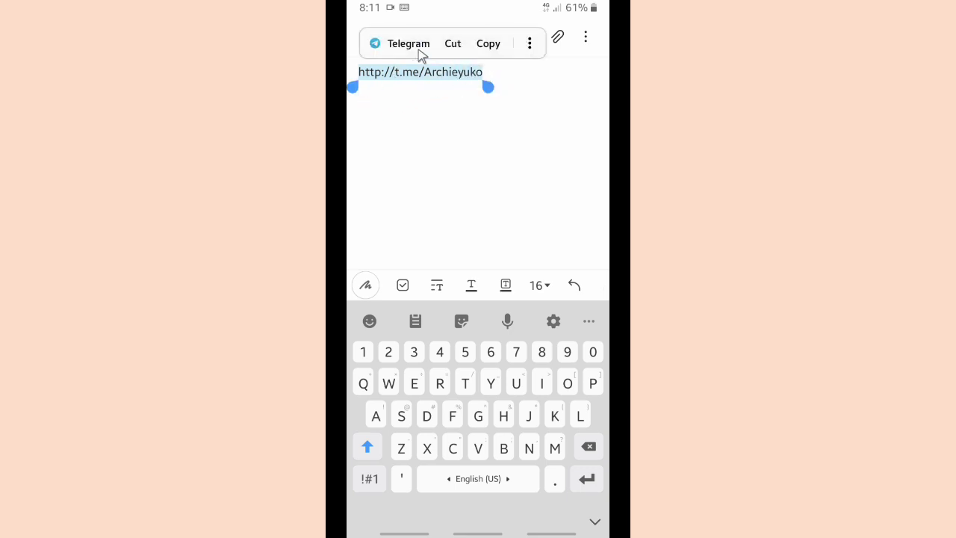
pyautogui.click(486, 45)
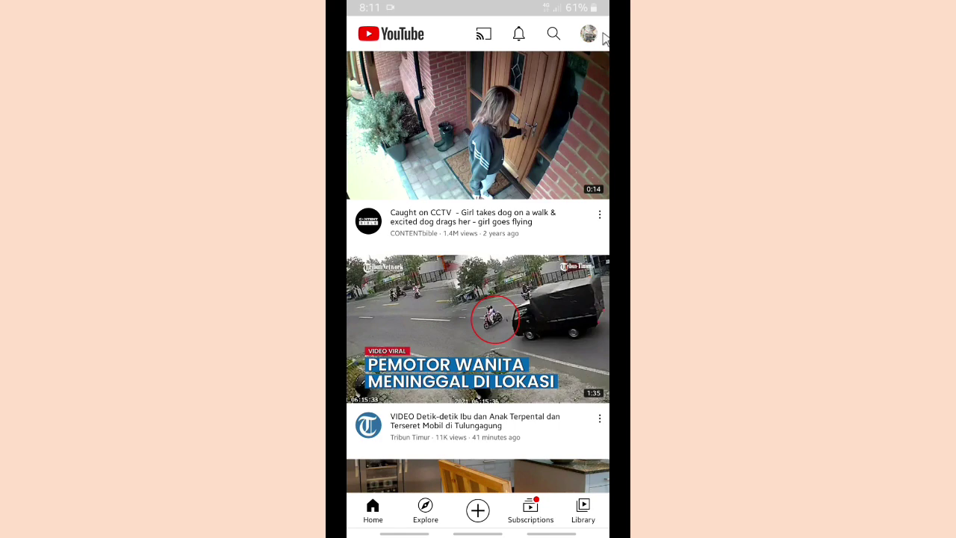
# - Go to Your channel from the avatar menu and open EDIT CHANNEL
pyautogui.click(588, 35)
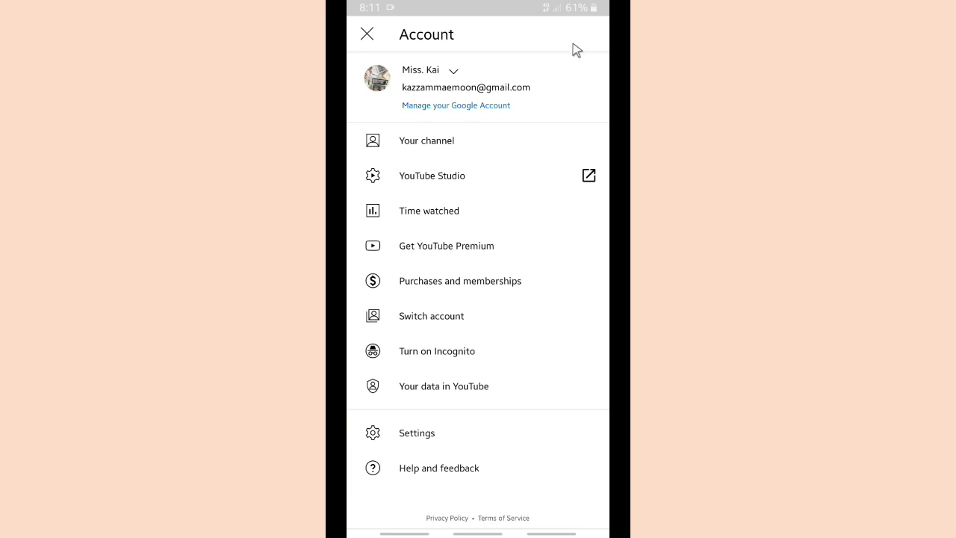
pyautogui.click(448, 147)
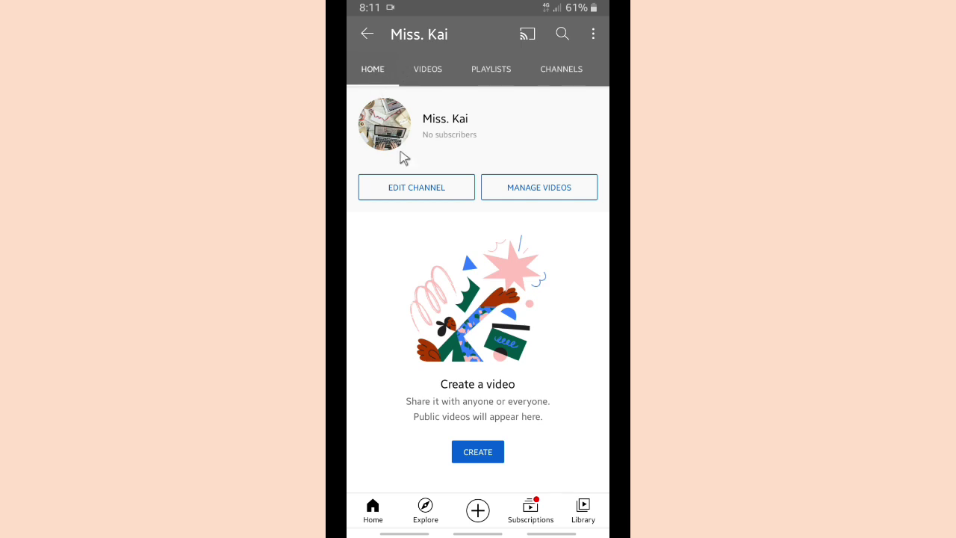
pyautogui.click(424, 189)
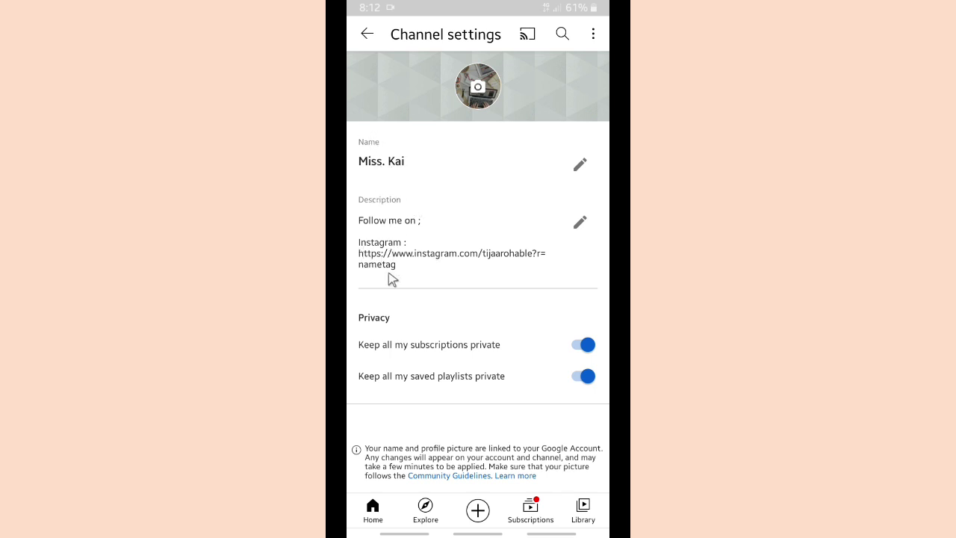
# - Edit the description and type 'Telegram' on a new line under 'Follow me on ;'
pyautogui.click(583, 218)
pyautogui.click(583, 219)
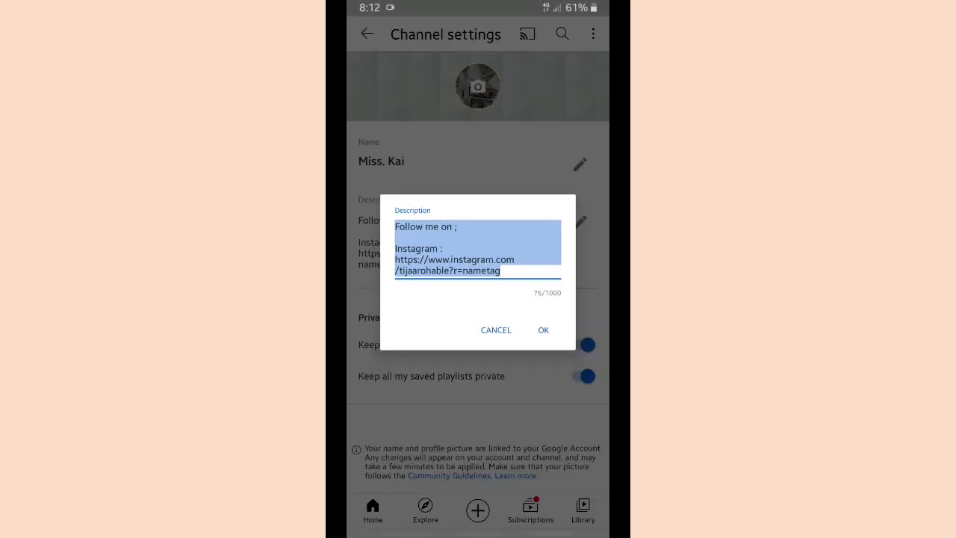
pyautogui.click(399, 236)
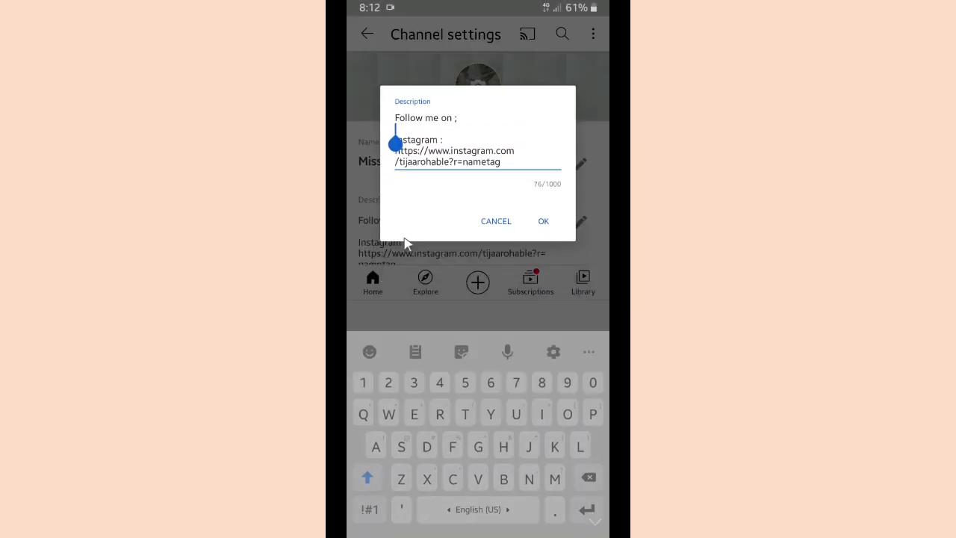
pyautogui.press('Return')
pyautogui.press('Return')
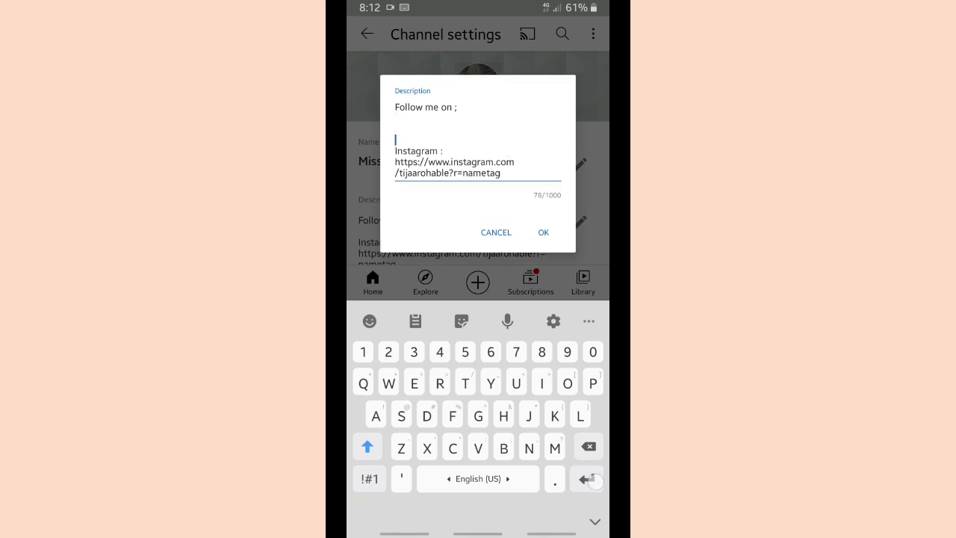
pyautogui.click(396, 114)
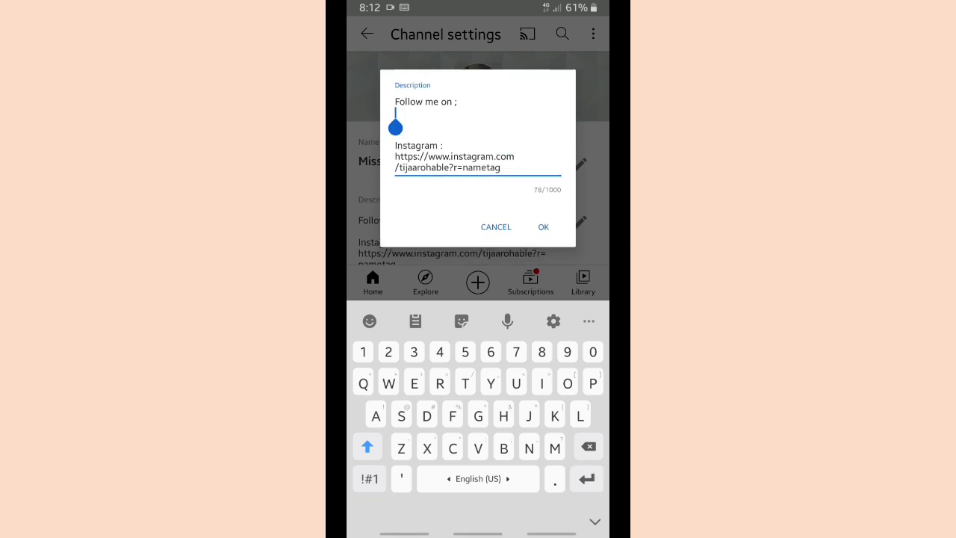
pyautogui.press('Return')
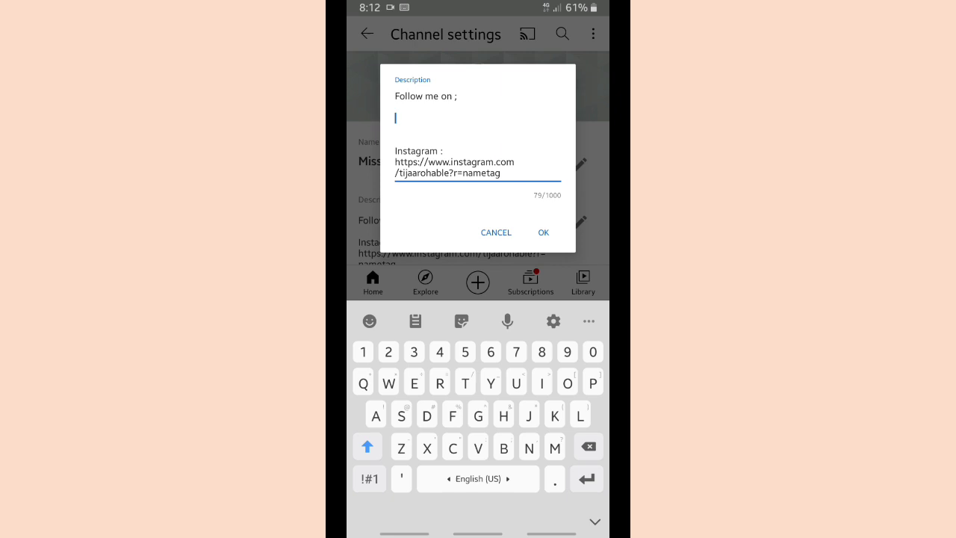
pyautogui.write('Telr')
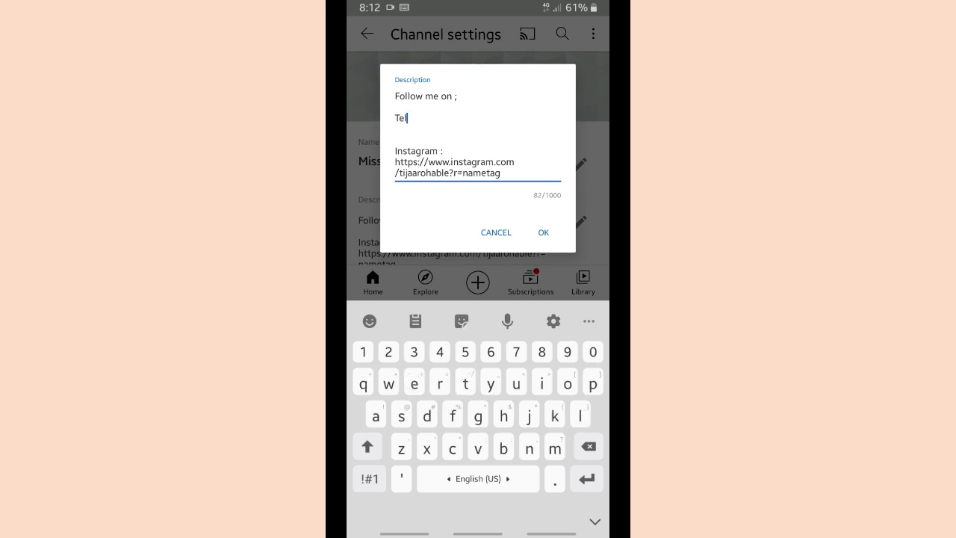
pyautogui.press('BackSpace')
pyautogui.write('egr')
pyautogui.write('a')
pyautogui.write('m')
# - Add a colon after Telegram, paste the t.me link below it, and save the description
pyautogui.click(370, 478)
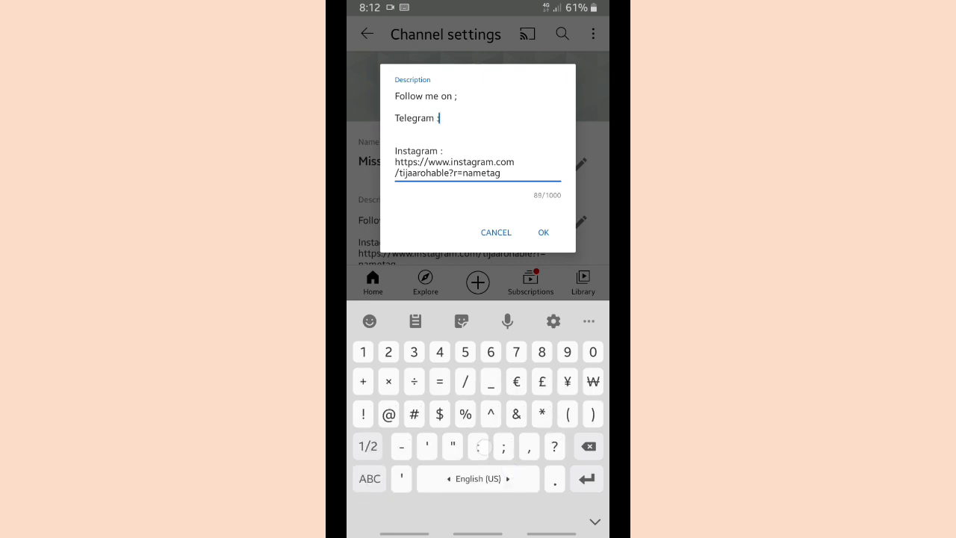
pyautogui.click(396, 130)
pyautogui.click(395, 142)
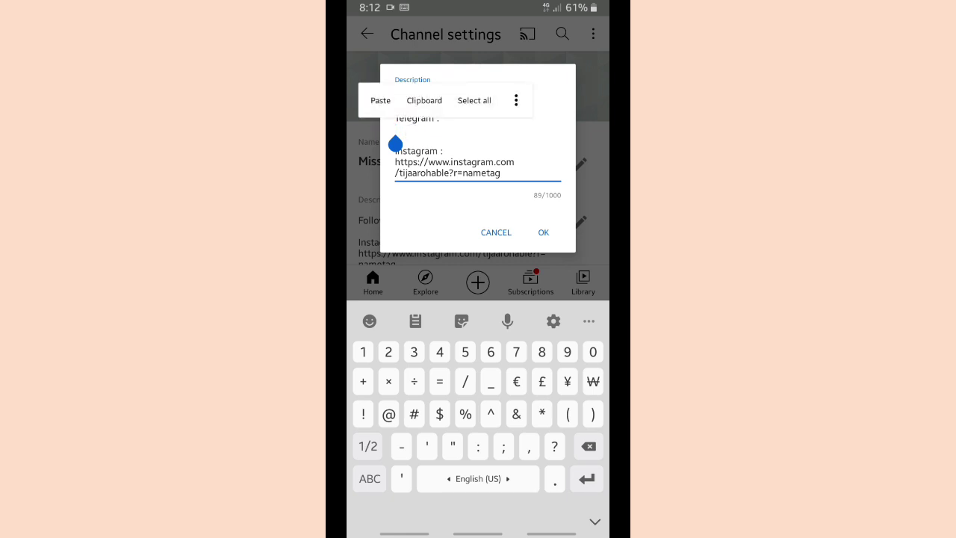
pyautogui.click(380, 100)
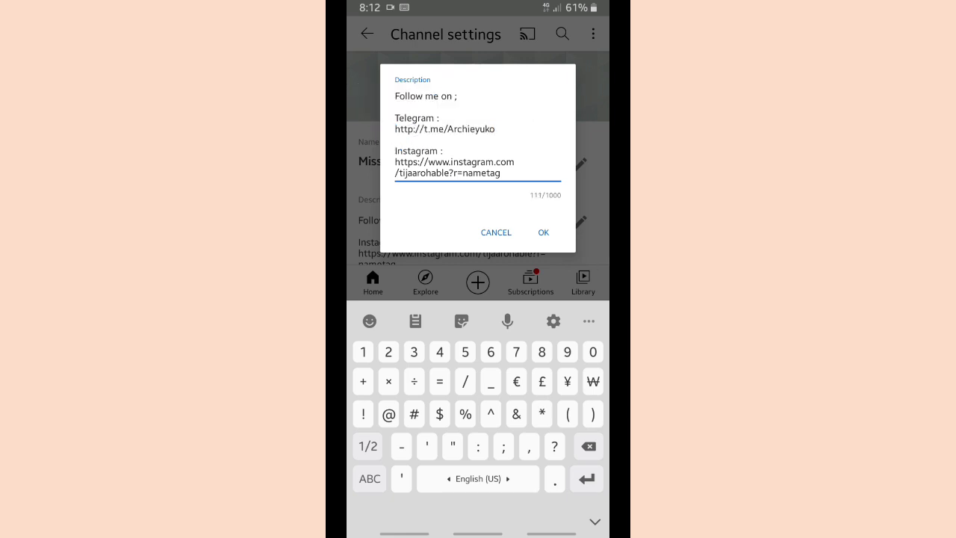
pyautogui.click(543, 235)
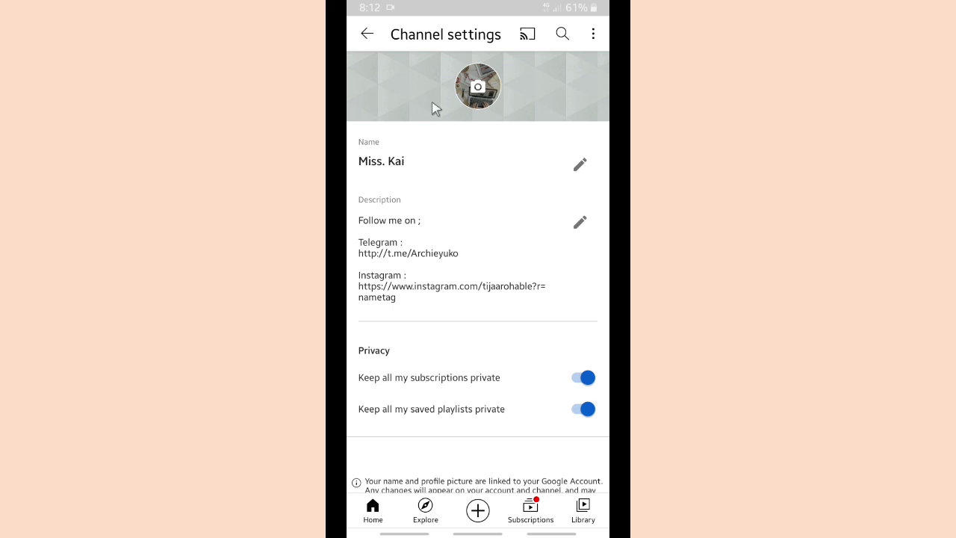
# - Go back to the channel page and check the ABOUT tab for the new Telegram link
pyautogui.click(367, 37)
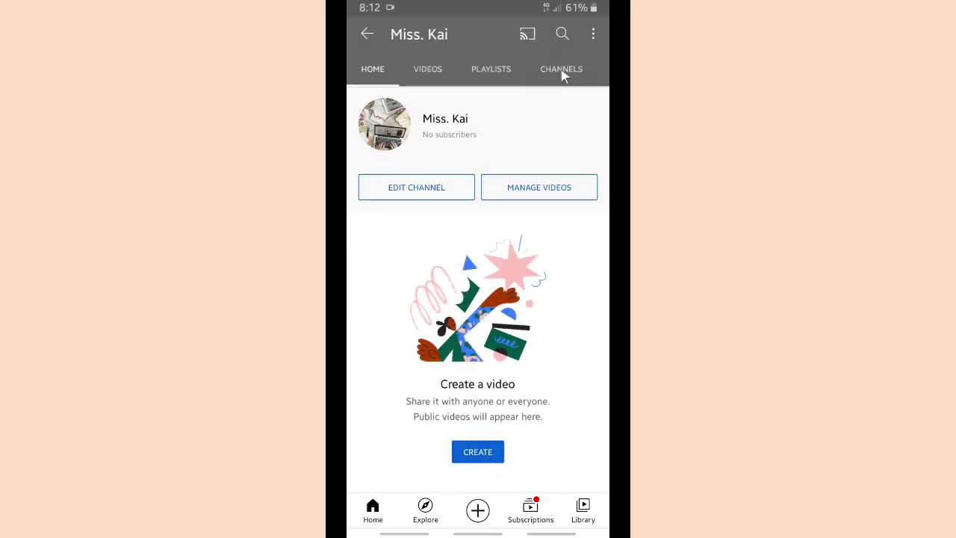
pyautogui.moveTo(566, 69); pyautogui.dragTo(444, 71)
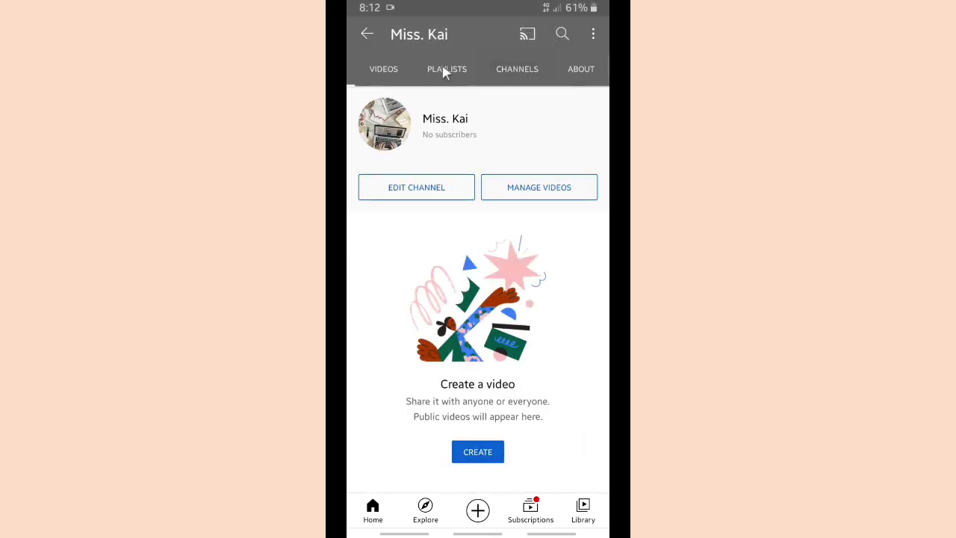
pyautogui.click(570, 69)
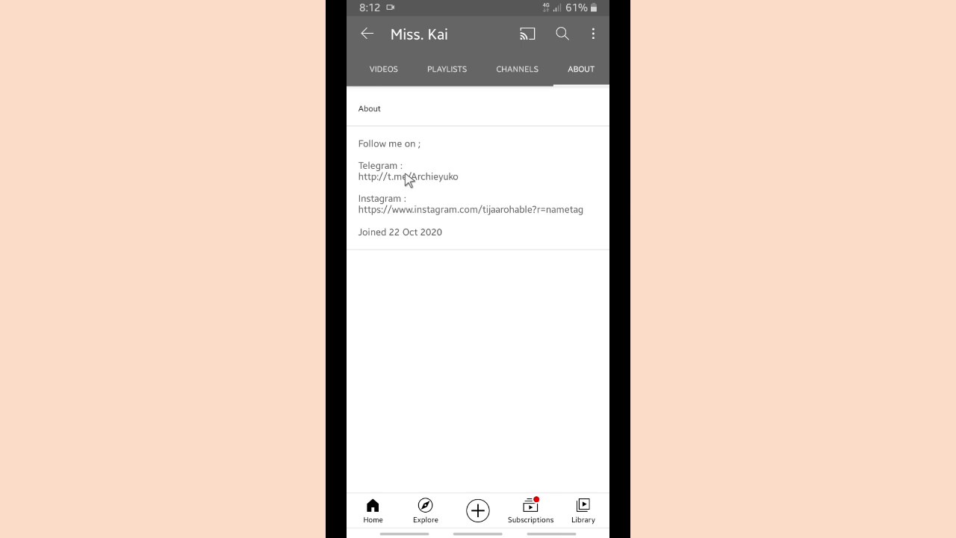
# - Exit YouTube to the Android home screen
pyautogui.click(457, 523)
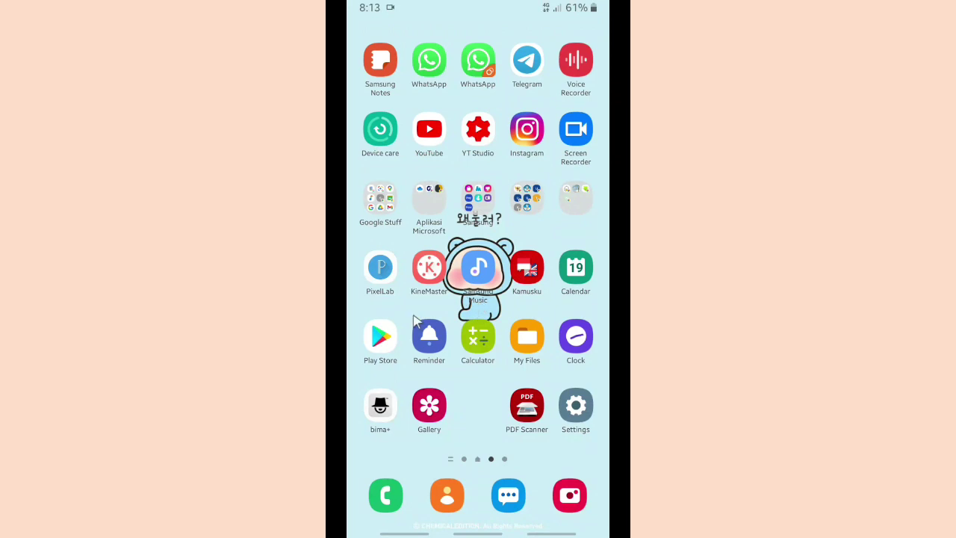